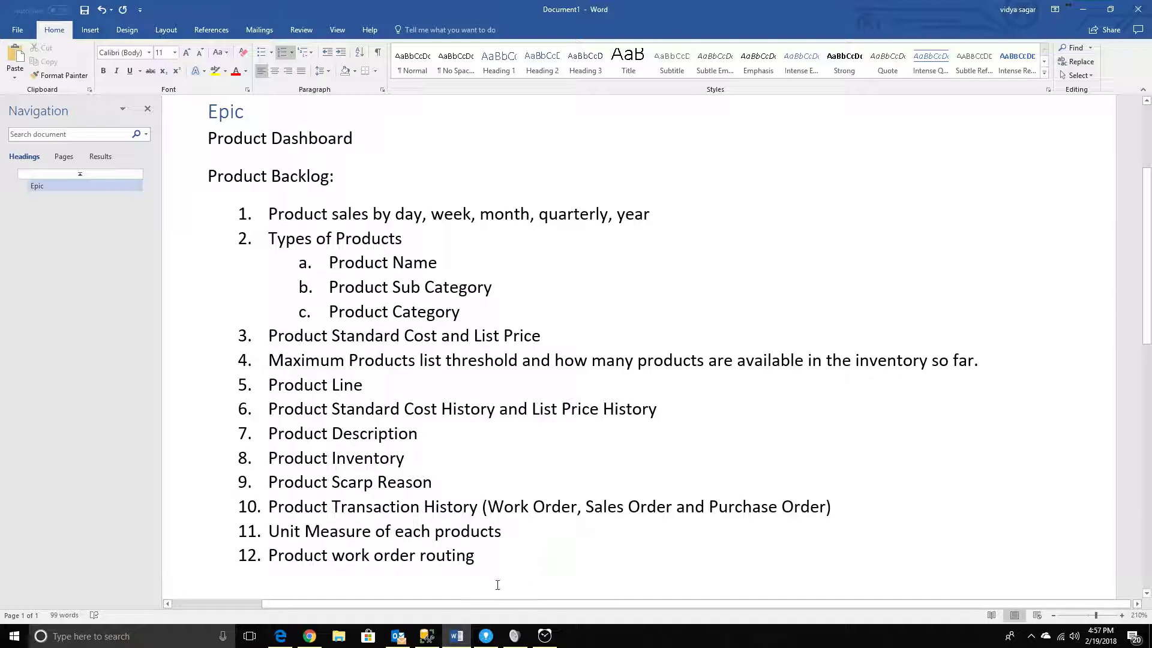
Step: Bring SSMS to the front, collapse Production.Product and scroll up to the localhost server node
mouse_move(432, 639)
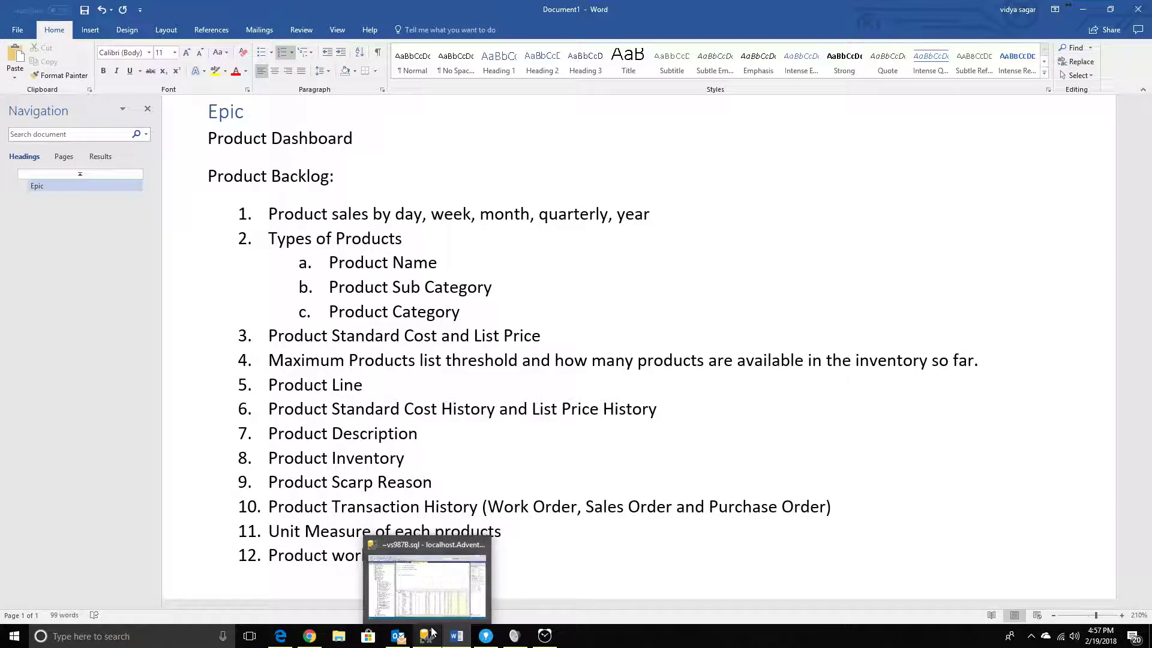
mouse_move(429, 606)
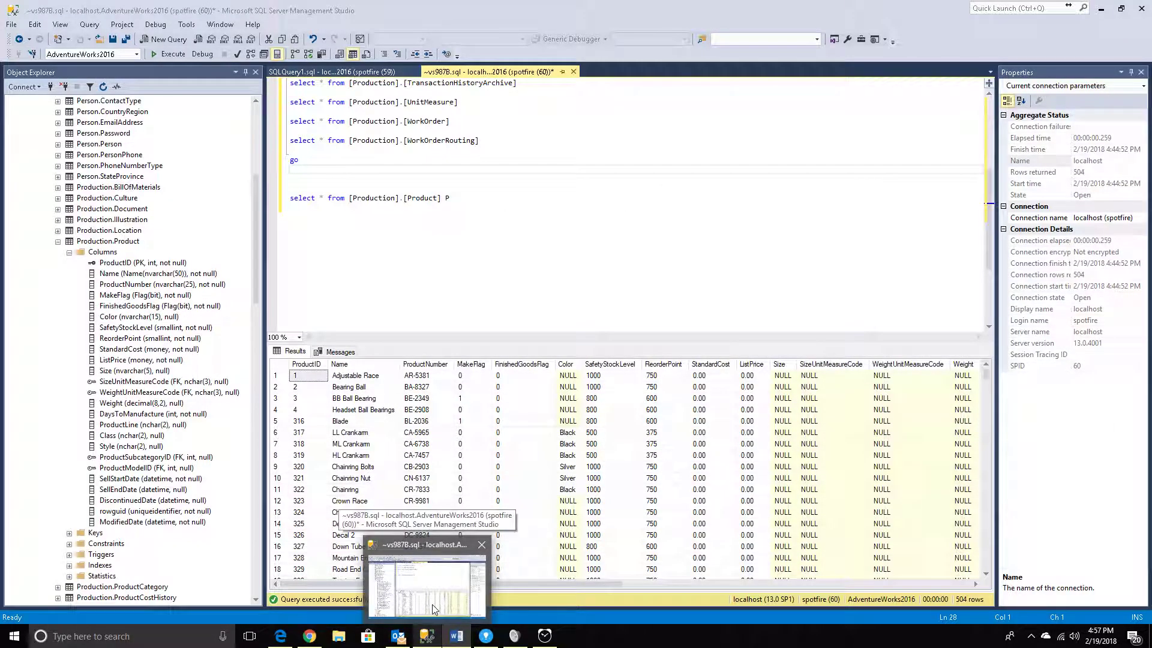
click(434, 609)
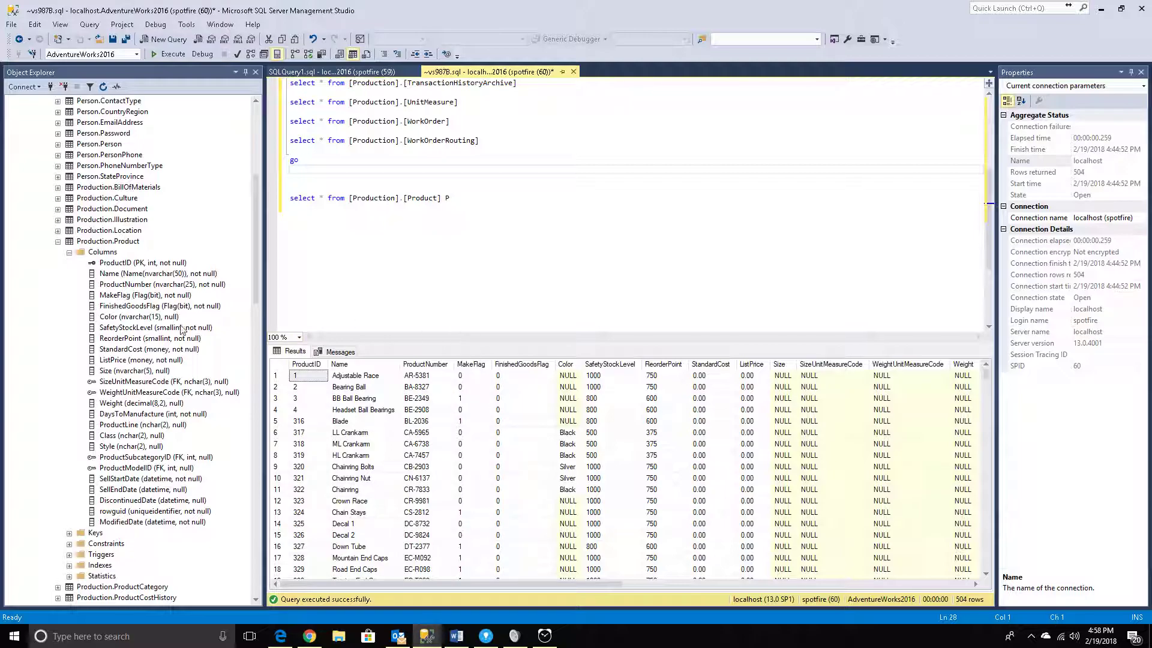
click(57, 241)
scroll(96, 300, up, 8)
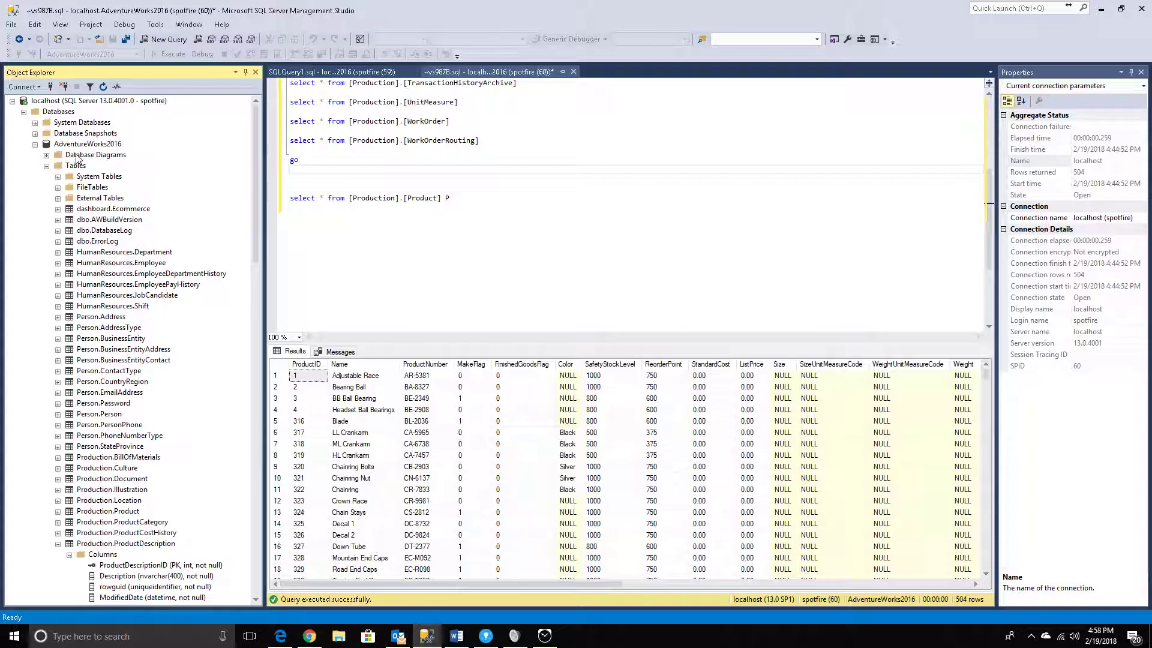
Step: Re-expand the Tables folder and browse the Production.TransactionHistory columns, then collapse that table
click(46, 166)
click(96, 177)
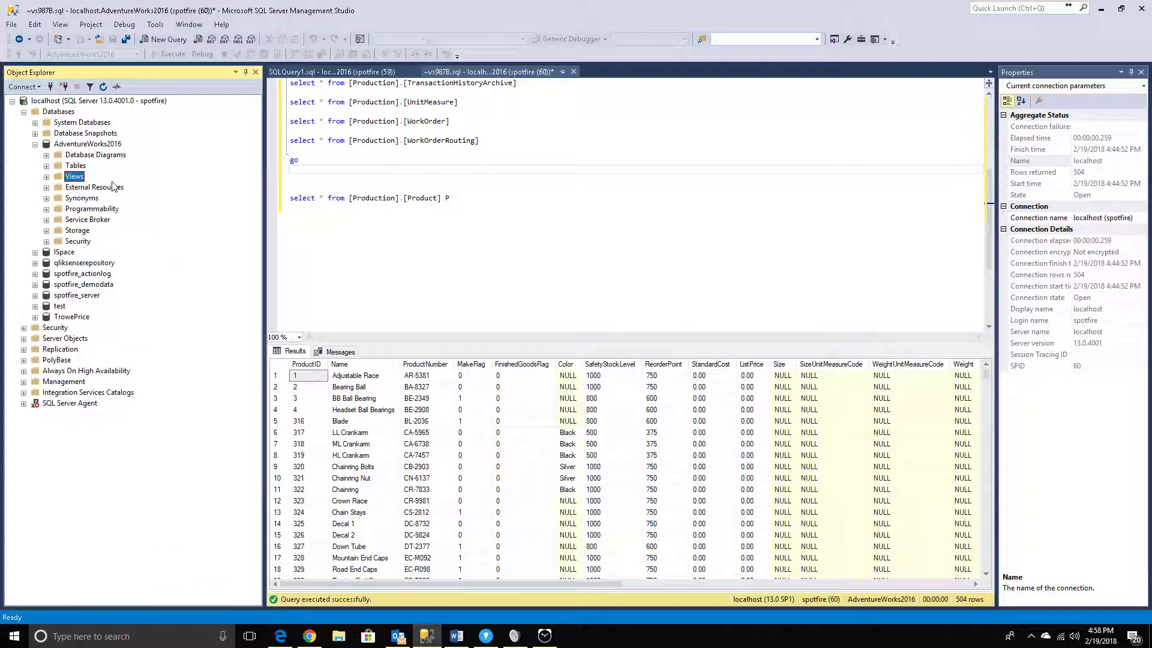
click(61, 169)
click(47, 166)
click(58, 478)
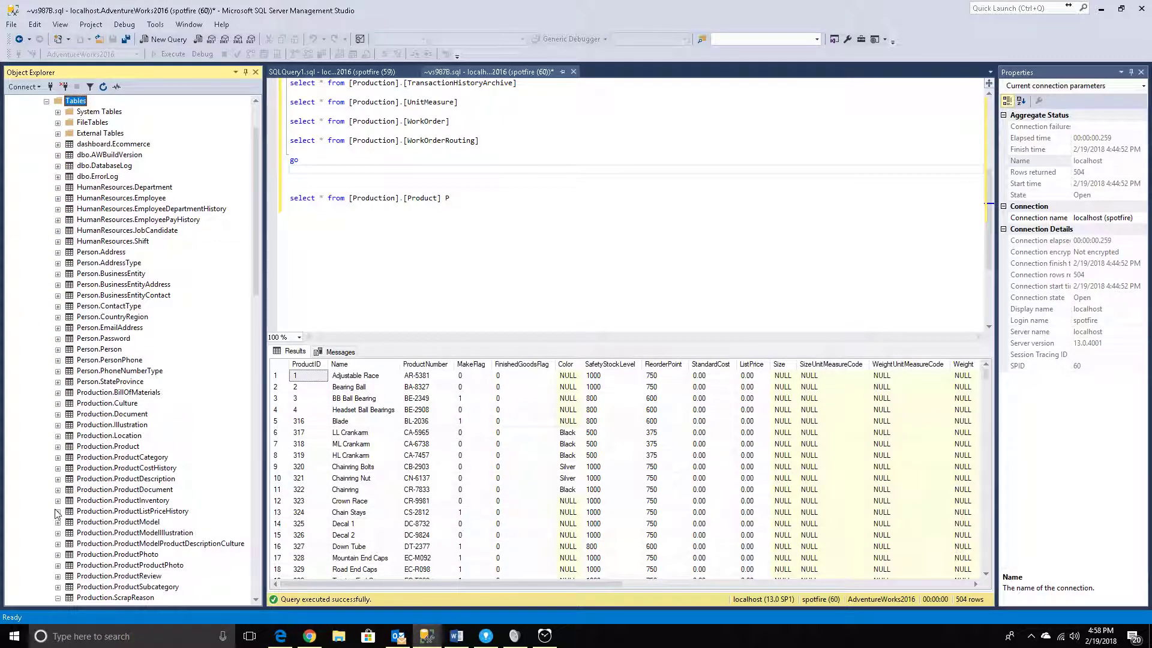
click(58, 597)
click(58, 565)
click(58, 576)
Step: Browse the Production.UnitMeasure columns, collapse the table, and scroll back up the tree
click(57, 598)
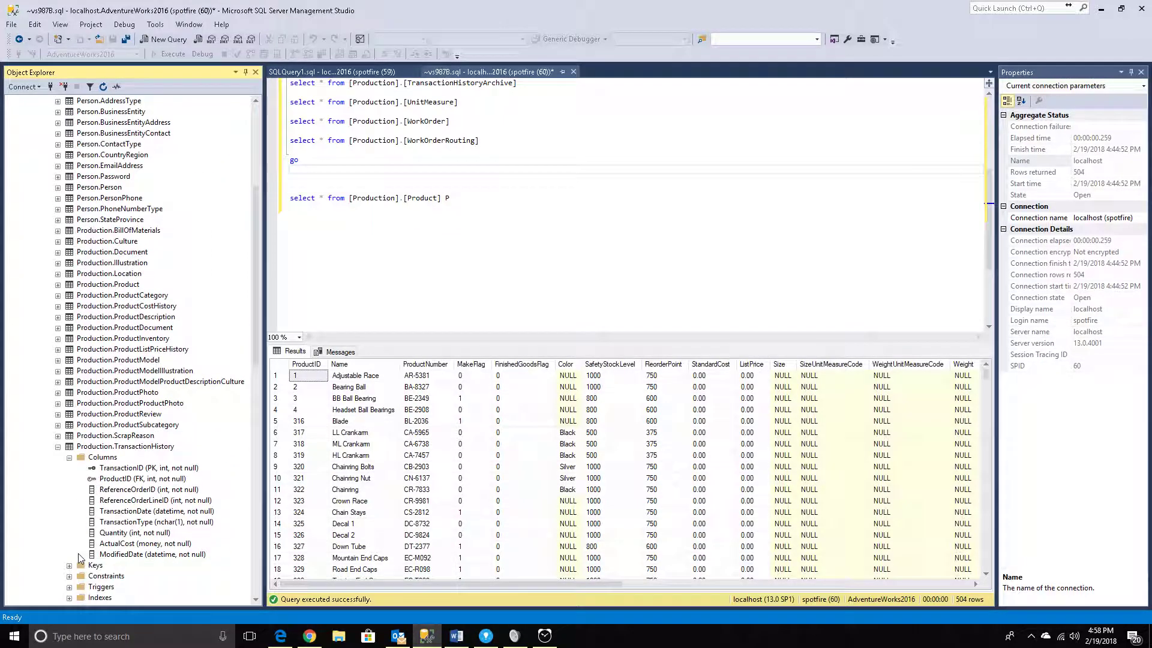
click(69, 479)
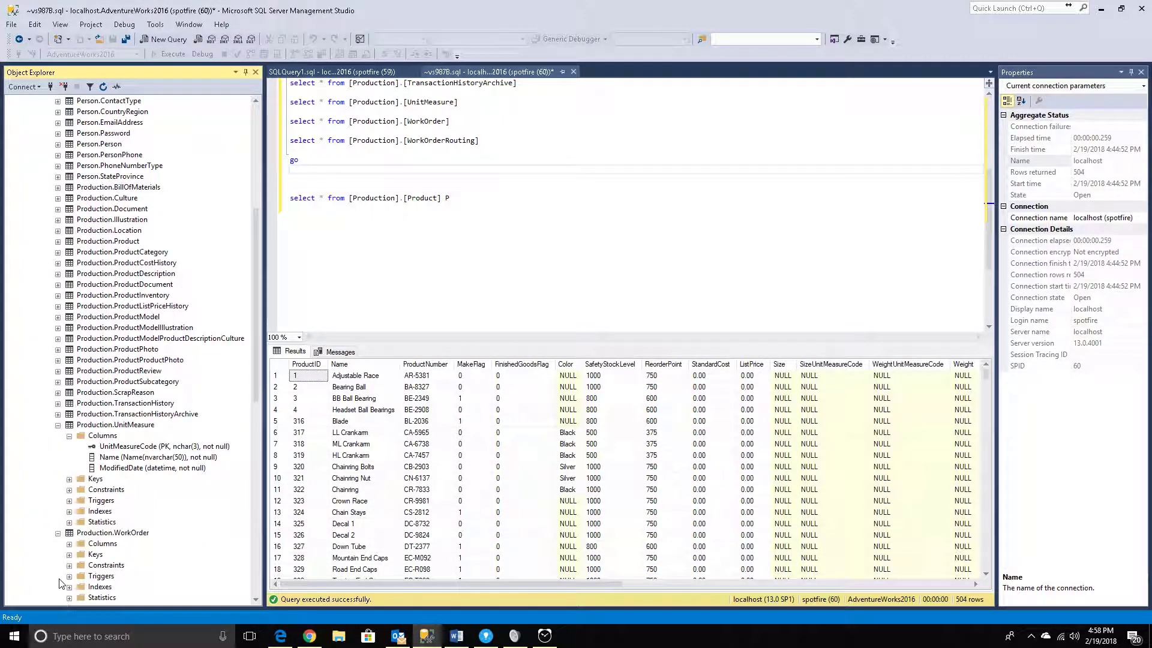
click(58, 426)
scroll(164, 468, up, 7)
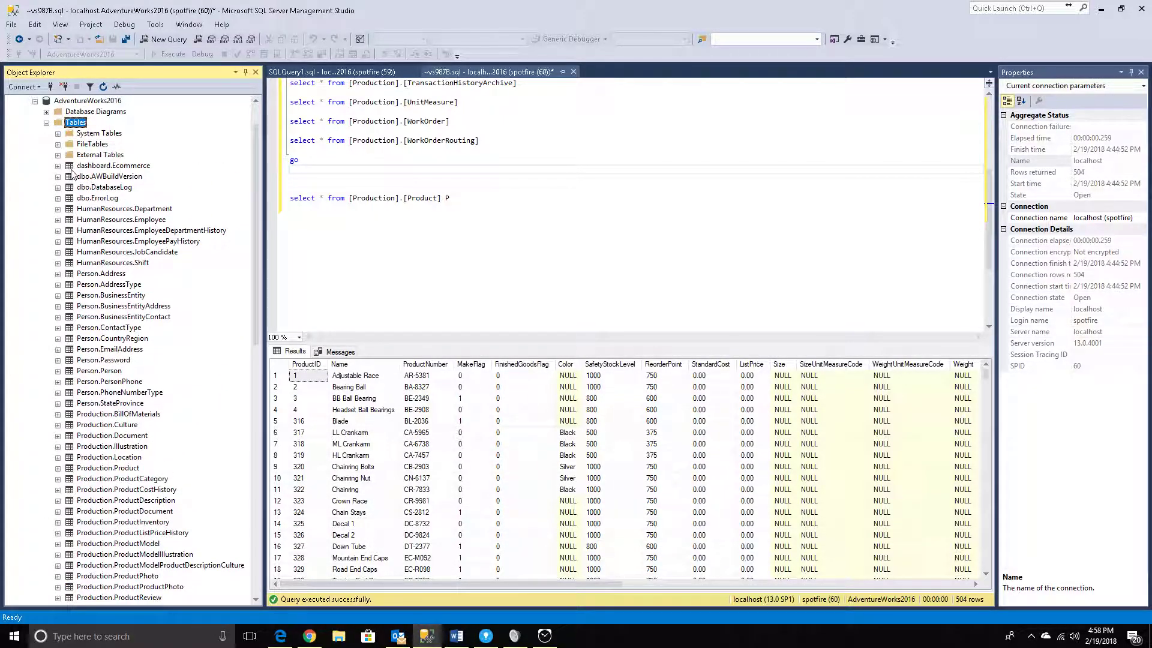
scroll(74, 174, up, 2)
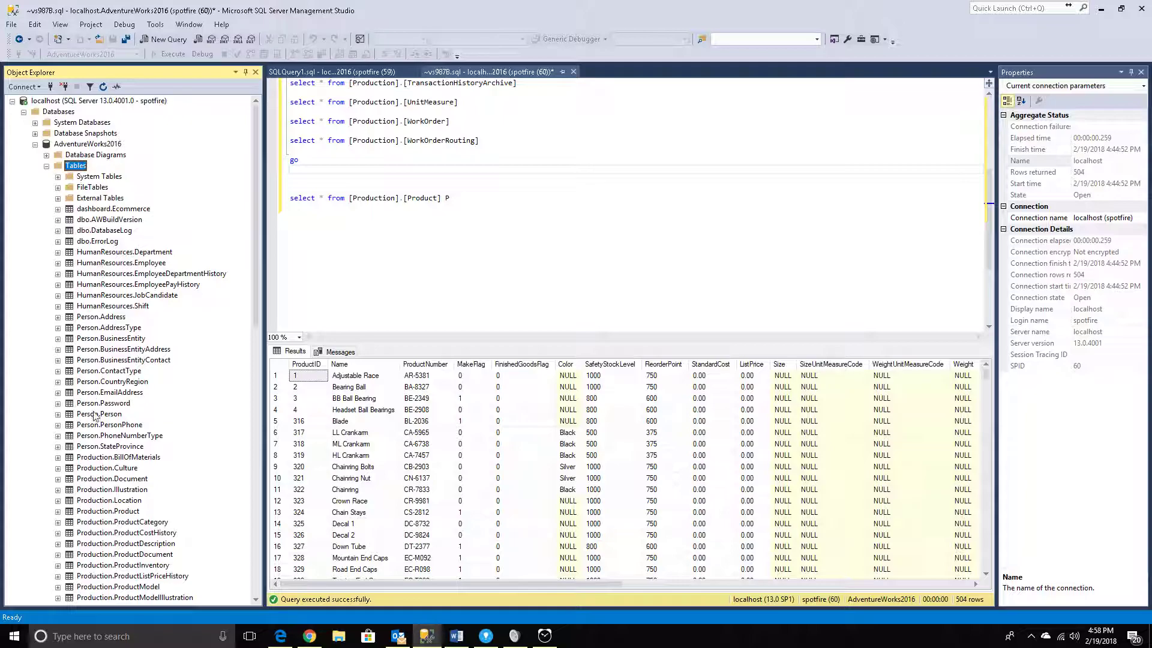
scroll(138, 396, down, 1)
scroll(142, 393, down, 3)
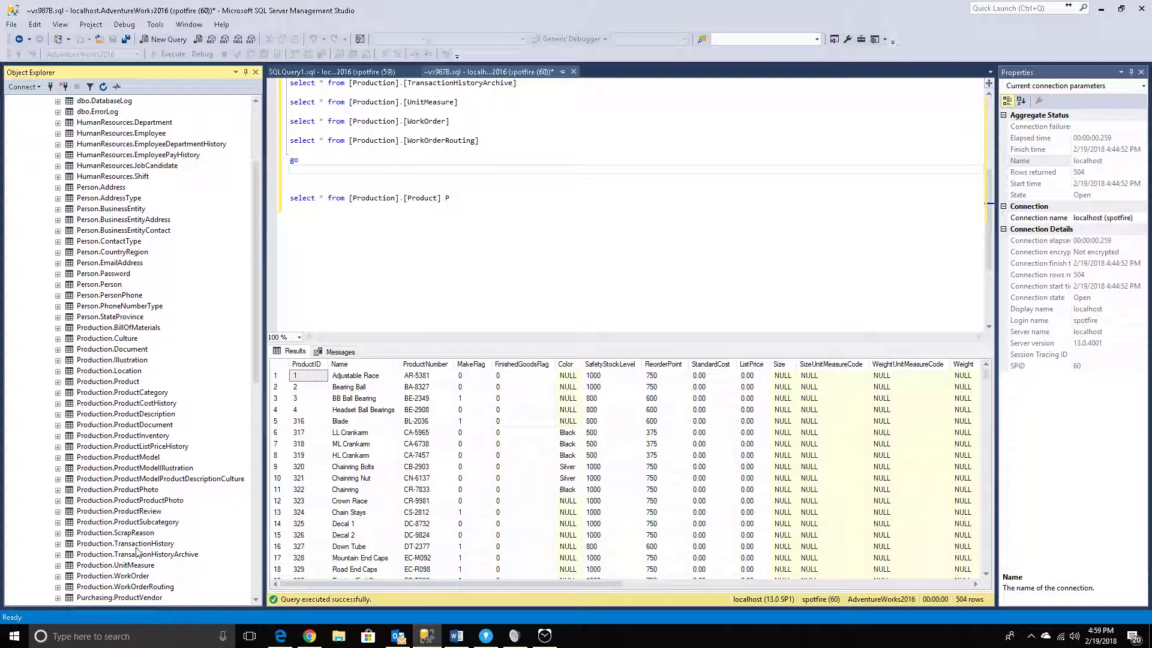
scroll(155, 469, down, 2)
scroll(155, 469, down, 3)
scroll(143, 546, down, 2)
scroll(144, 466, up, 4)
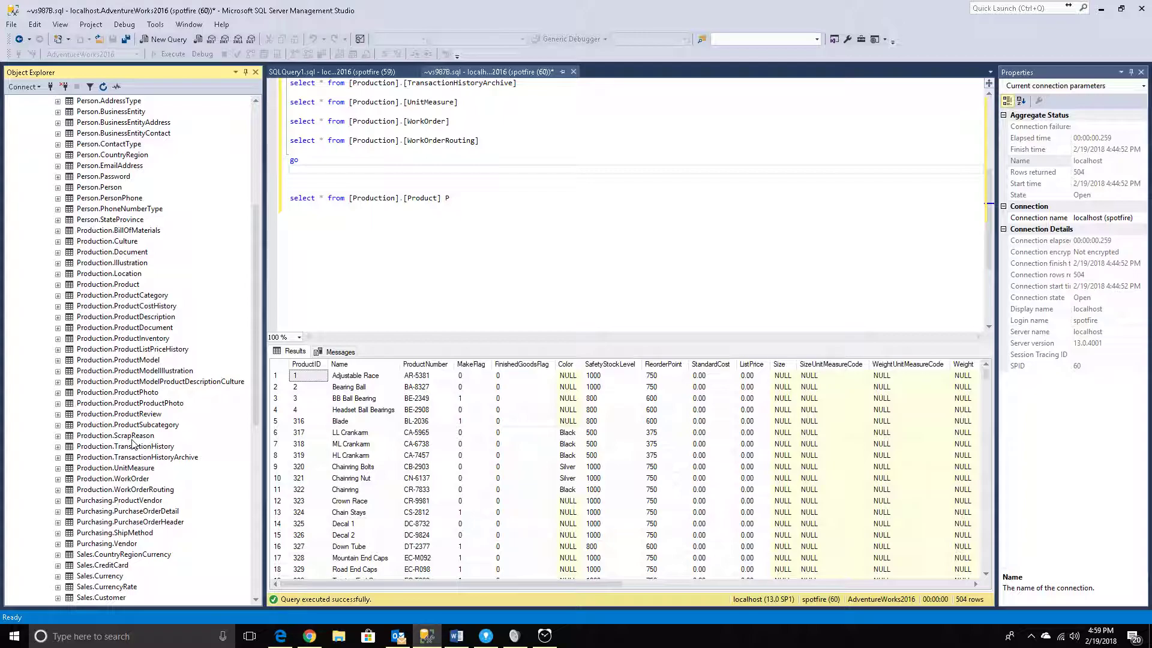
scroll(133, 444, up, 4)
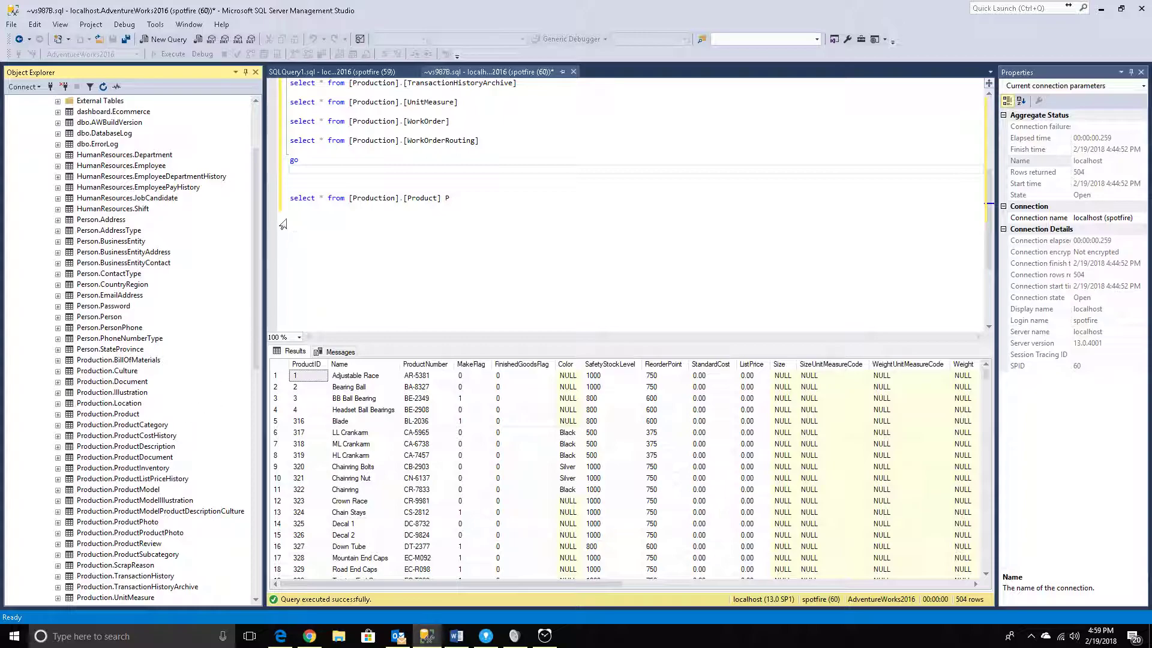
Step: Rerun 'select * from [Production].[Product]' (504 rows) and scroll the results grid right to the later columns
click(283, 199)
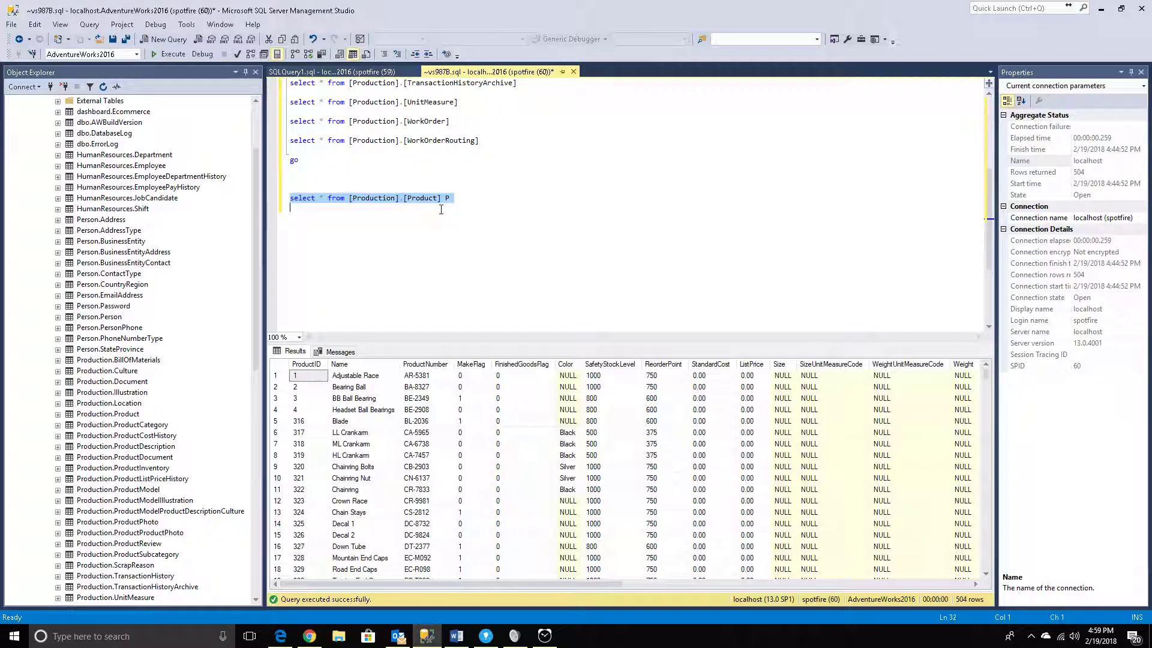
drag(441, 199, 290, 188)
click(164, 58)
drag(552, 586, 498, 585)
drag(578, 585, 645, 585)
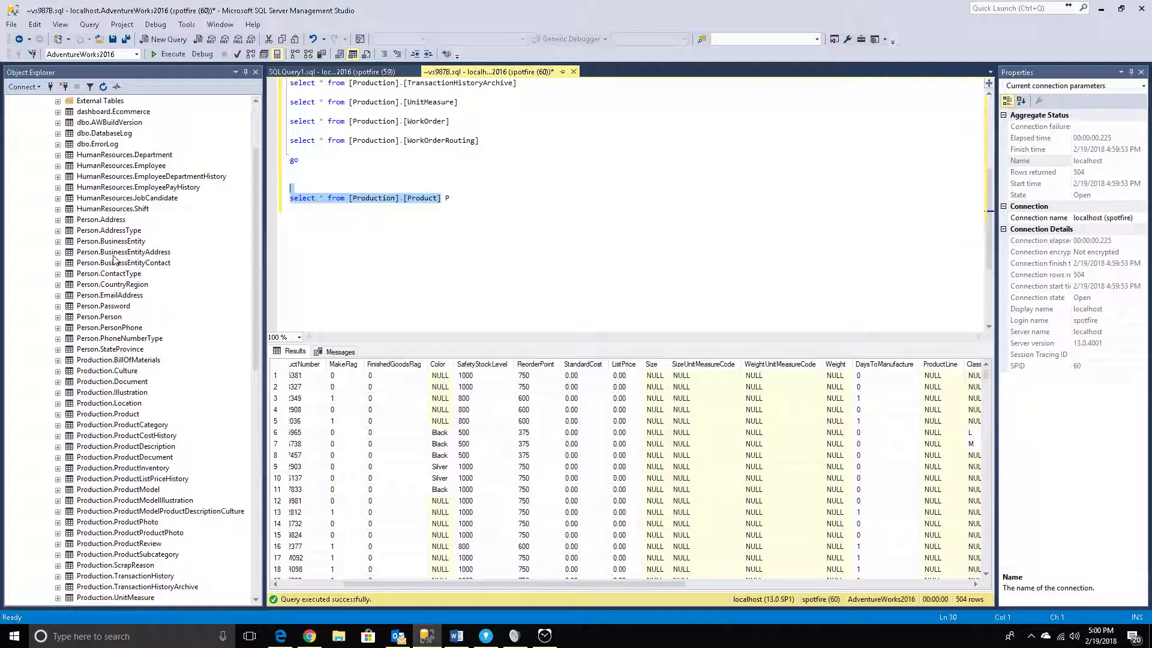
Step: Expand the Production.Product columns and open the Column Properties of StandardCost
scroll(211, 376, down, 1)
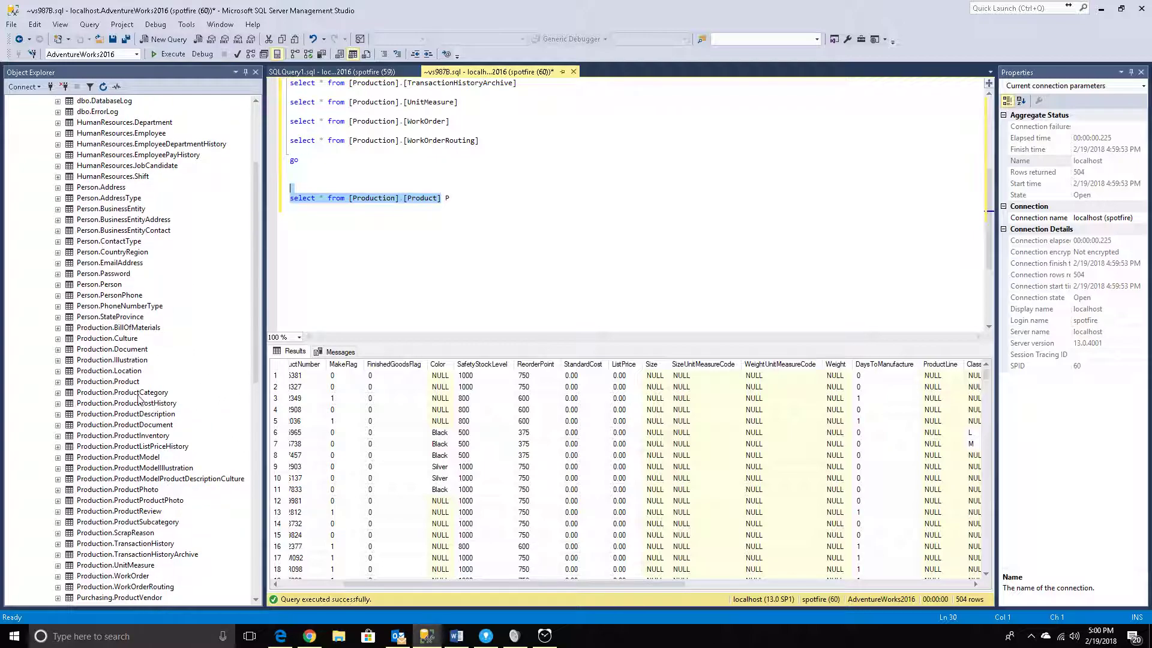
click(123, 382)
click(57, 382)
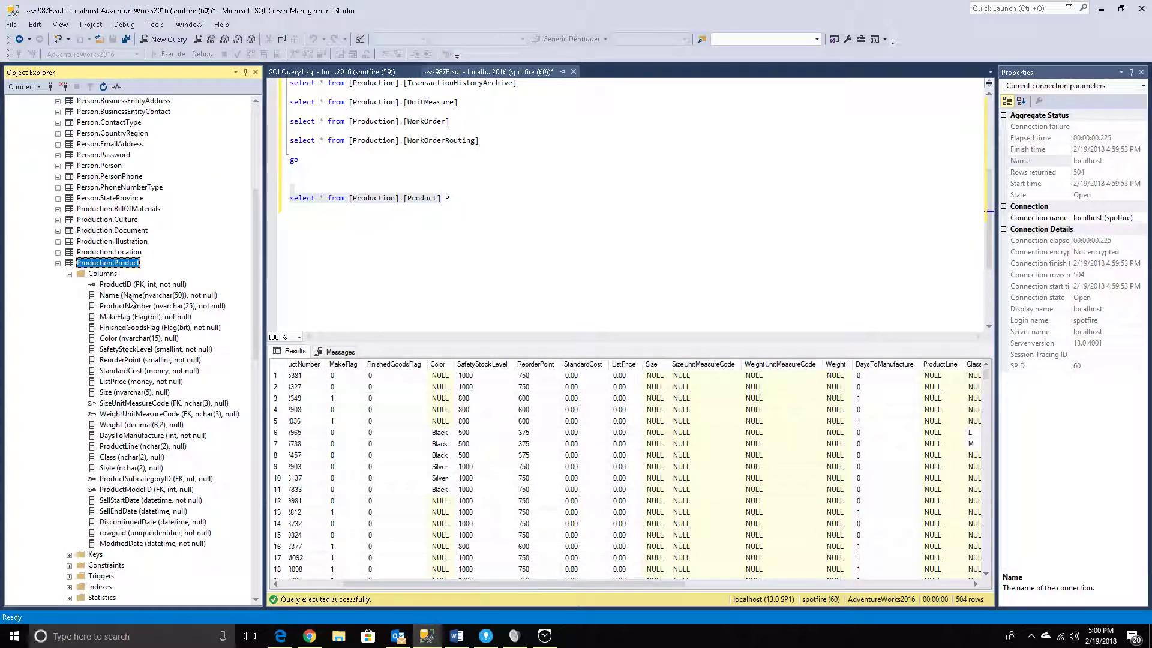
double_click(123, 372)
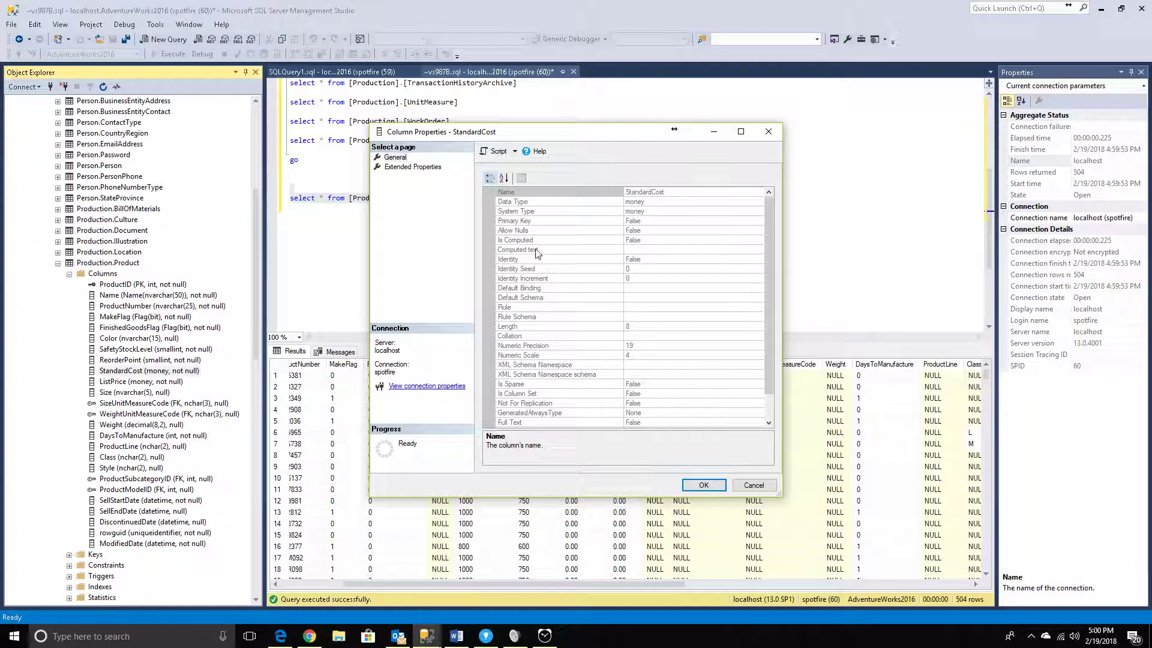
Step: Show StandardCost's Extended Properties, with MS_Description 'Standard cost of the product.'
click(408, 167)
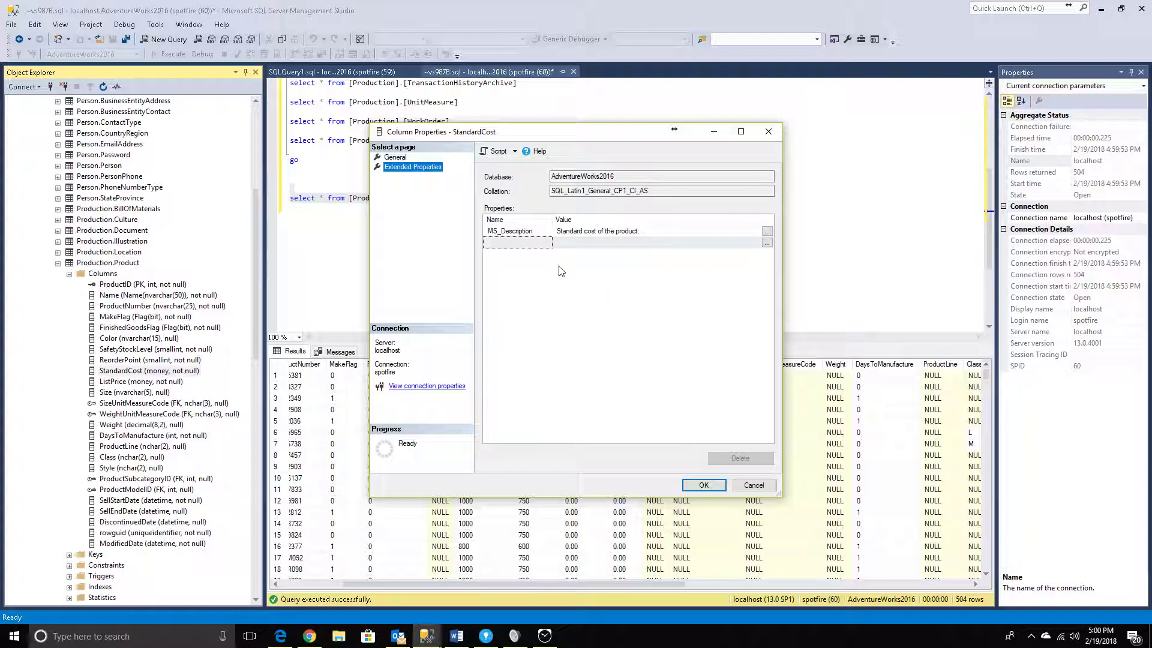